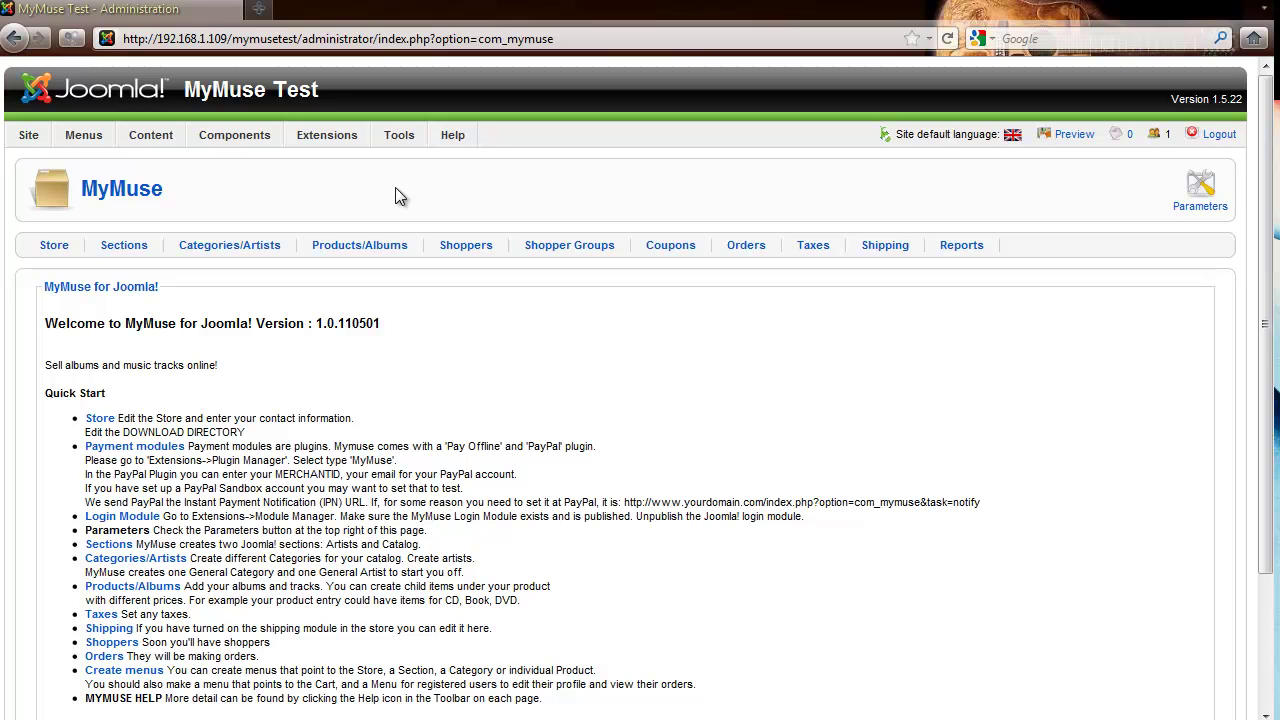
Filter the Plugin Manager to the mymuse type, listing Pay Offline, PayPal and Shopper Group View
mouse_move(312, 144)
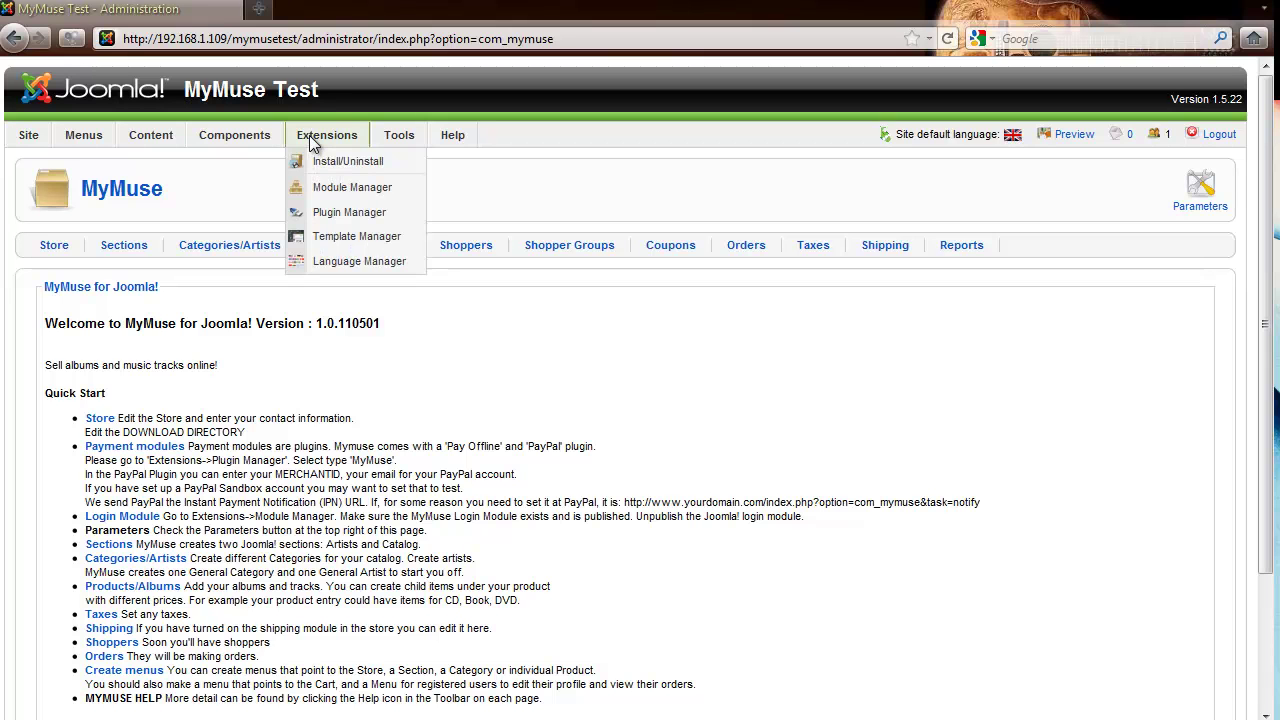
left_click(327, 212)
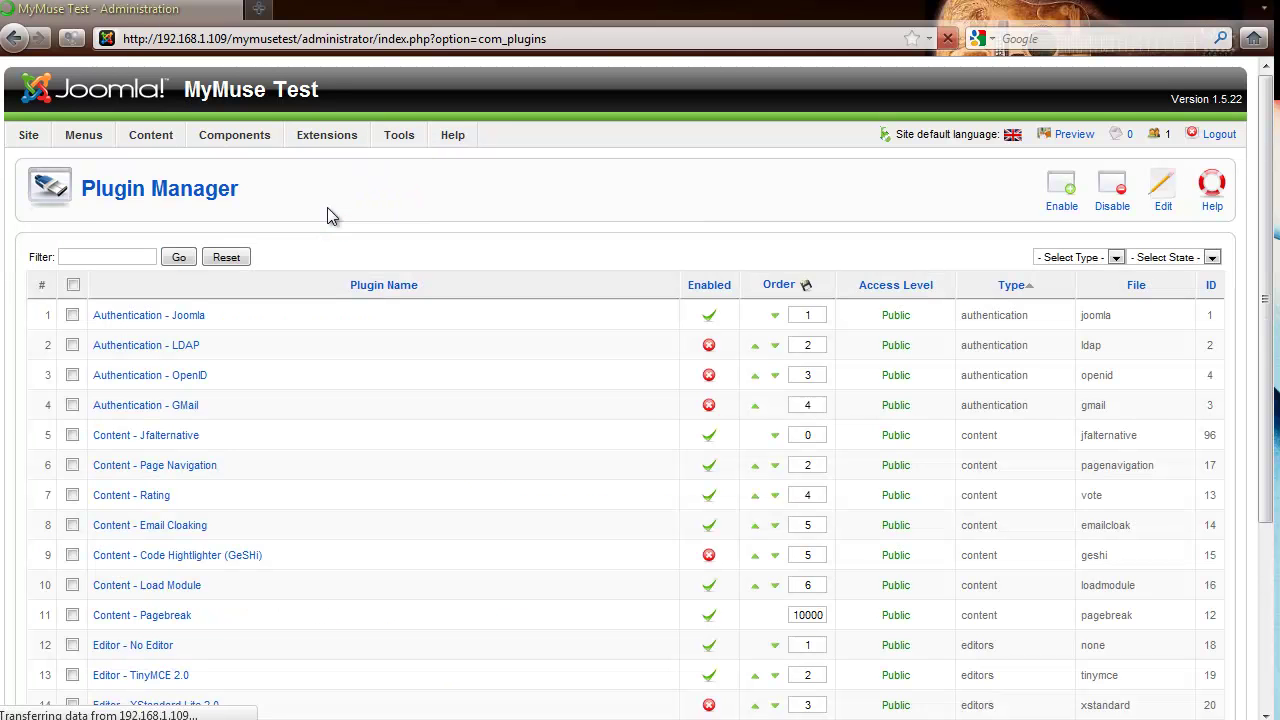
left_click(1112, 257)
left_click(1065, 353)
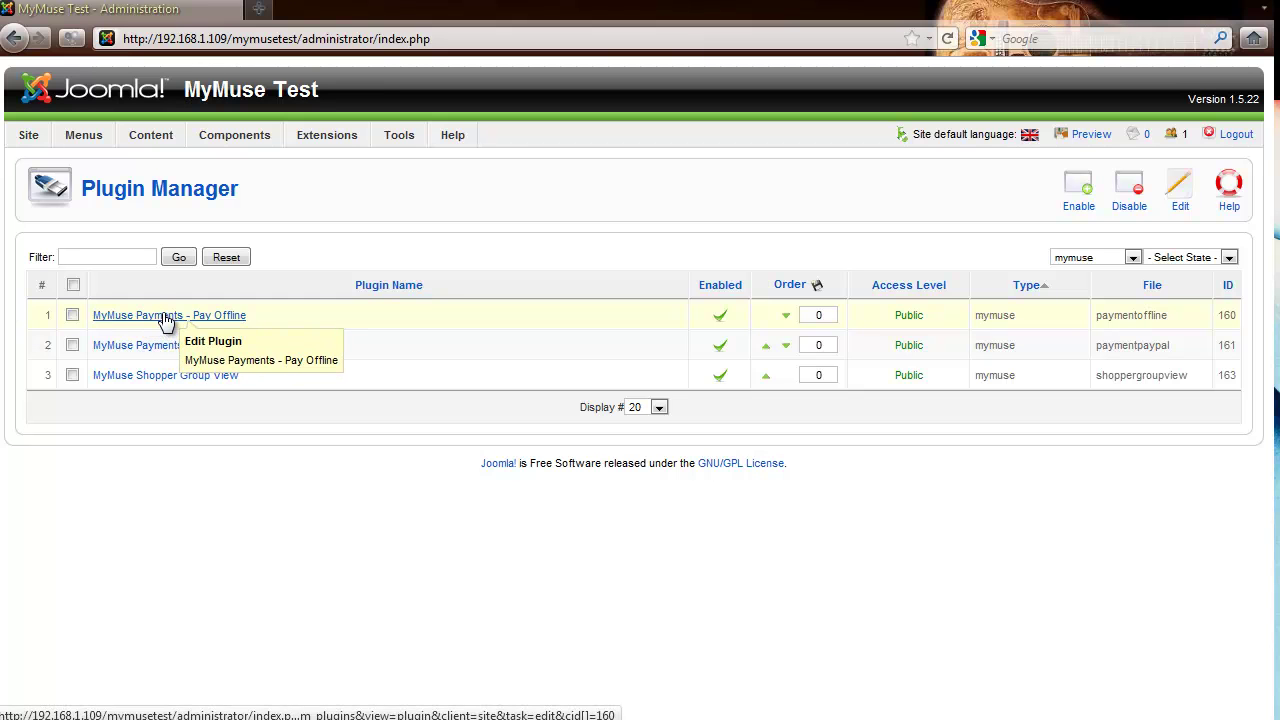
Save the Pay Offline plugin unchanged, disable it from the list, and open the PayPal plugin
left_click(166, 316)
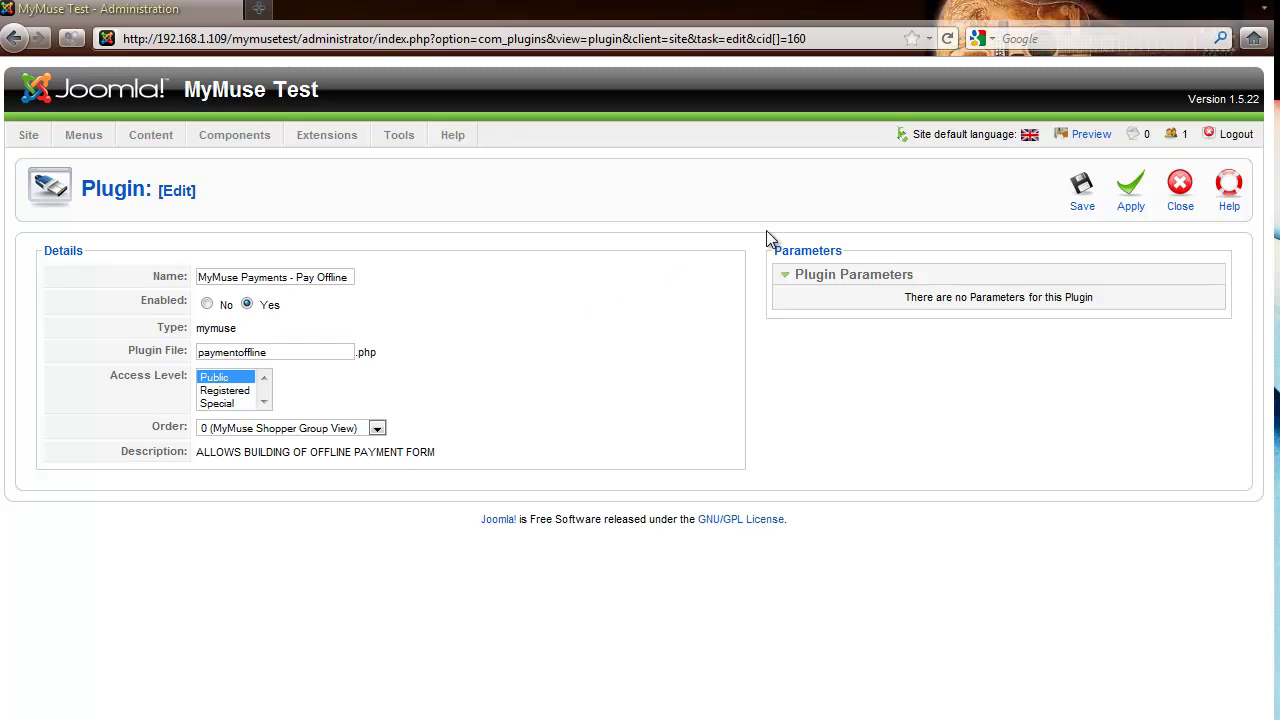
left_click(1081, 190)
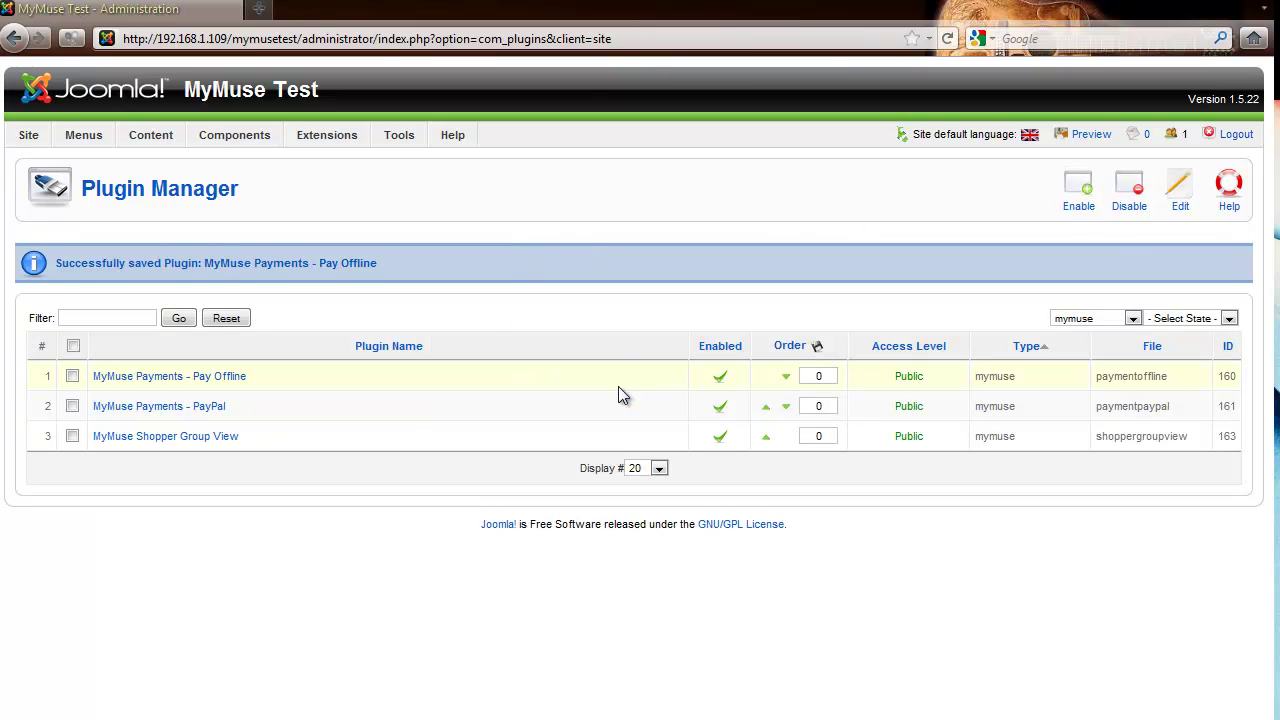
left_click(720, 377)
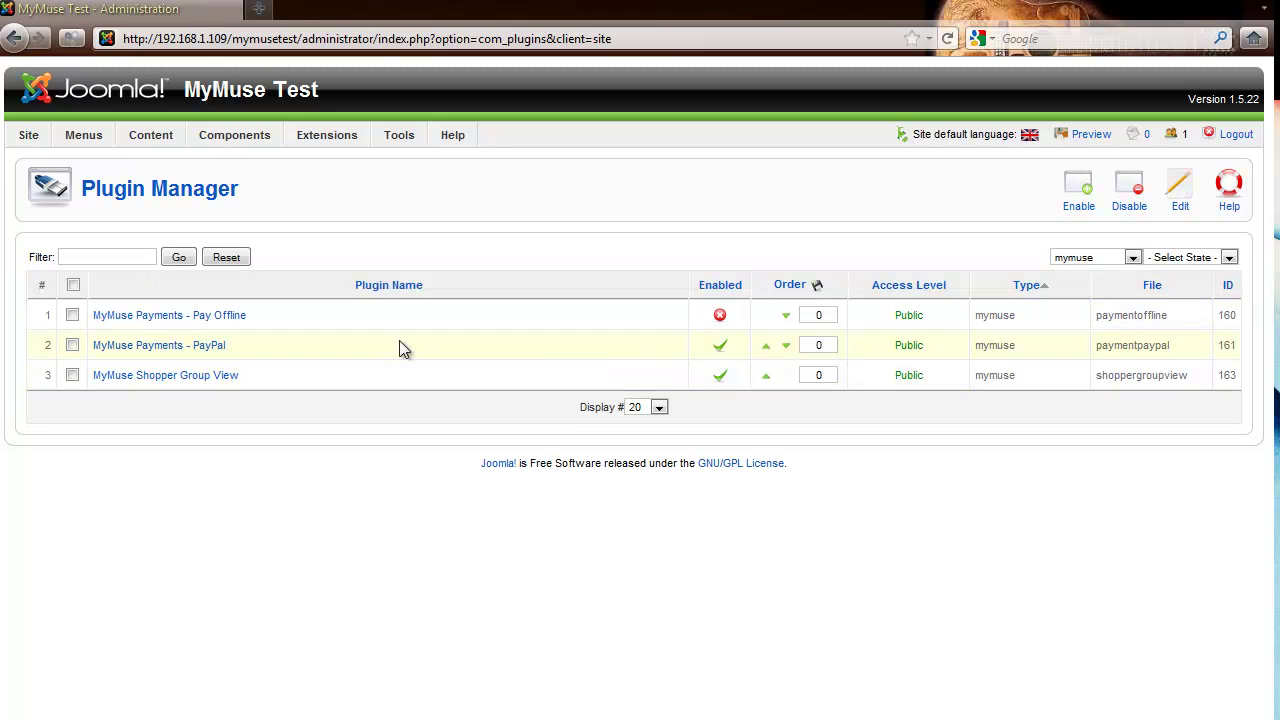
left_click(156, 346)
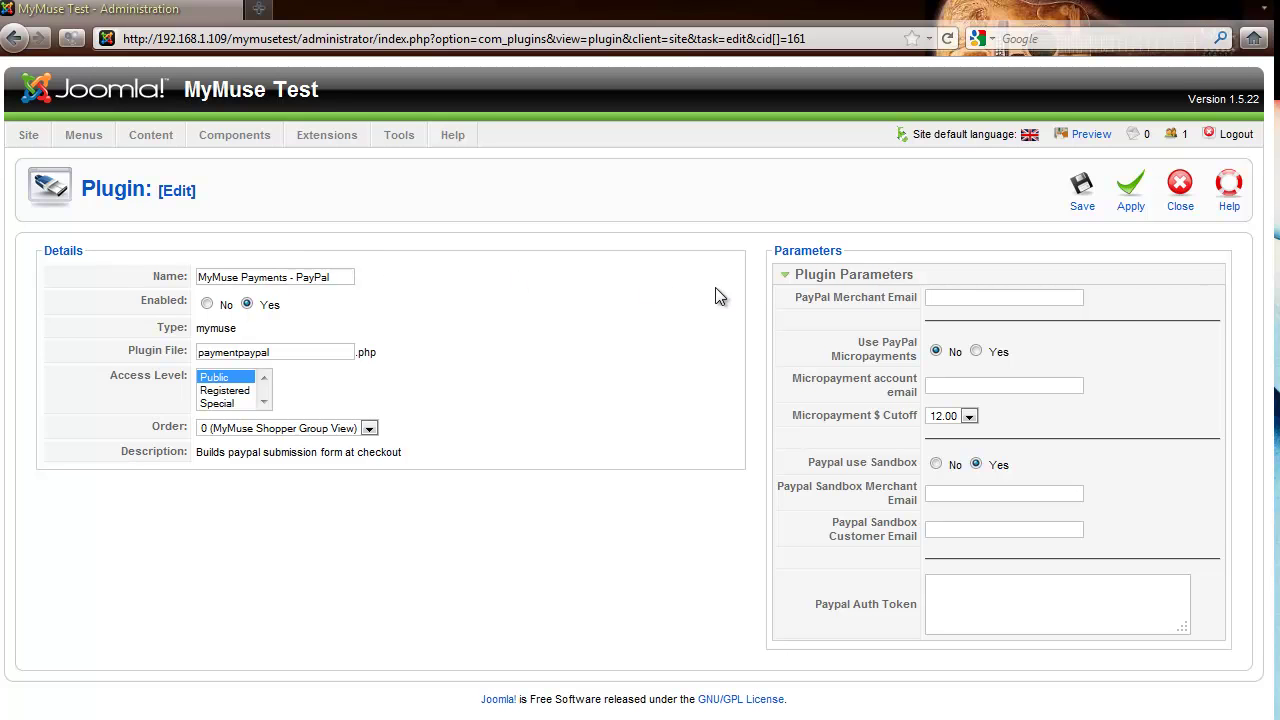
Enter the merchant's e-mail address in PayPal Merchant Email and set Use PayPal Micropayments to Yes
mouse_move(921, 307)
left_click(1039, 298)
left_click(976, 352)
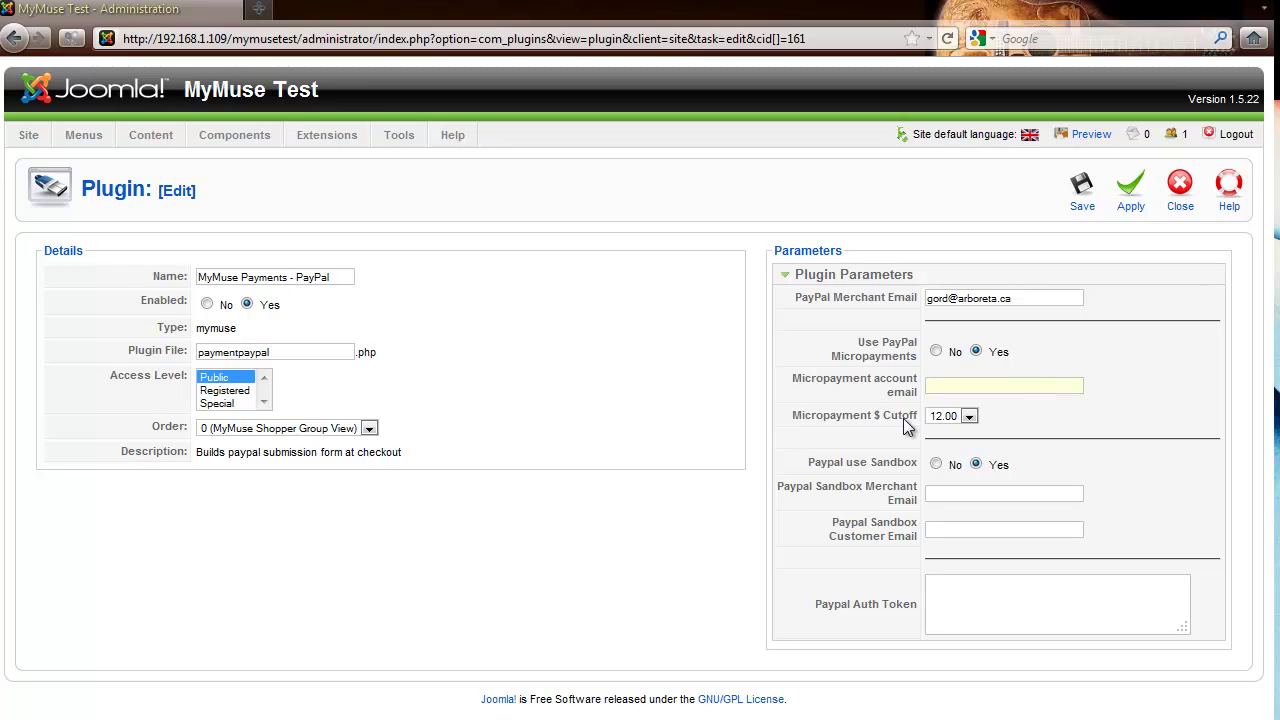
Keep the micropayment cutoff at 12.00, set micropayments back to No, and save the PayPal plugin
left_click(970, 418)
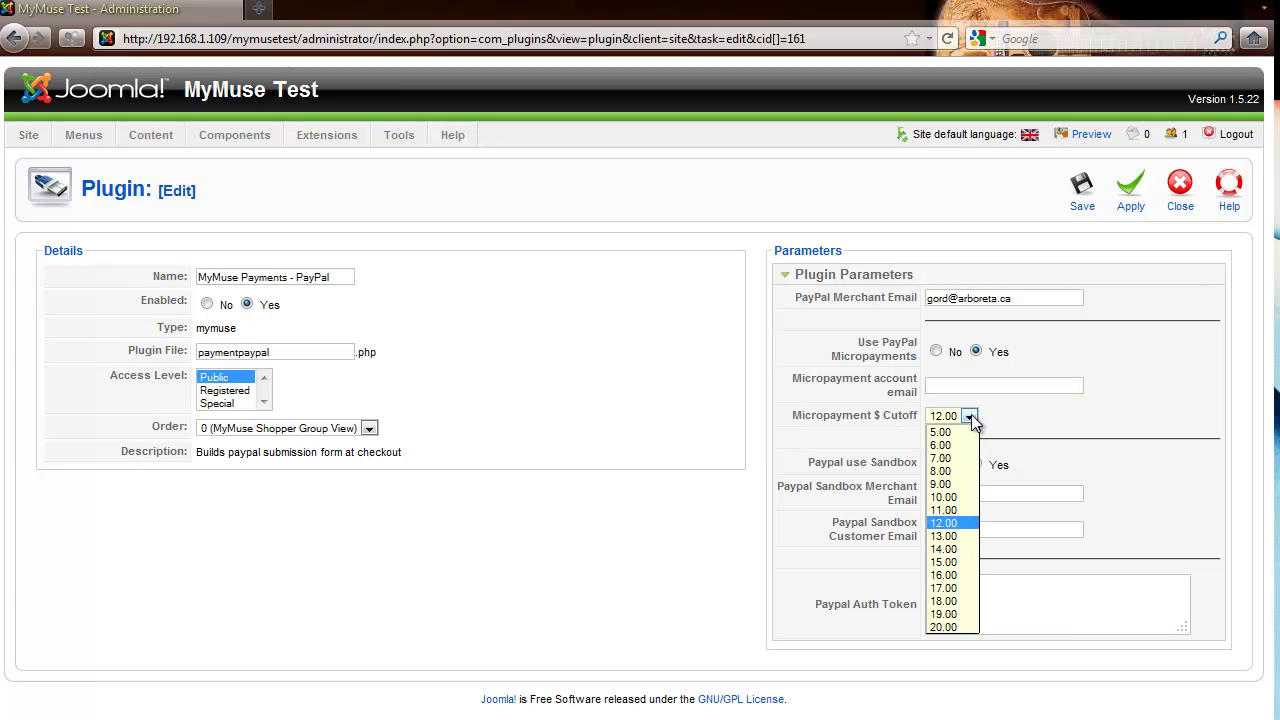
left_click(945, 523)
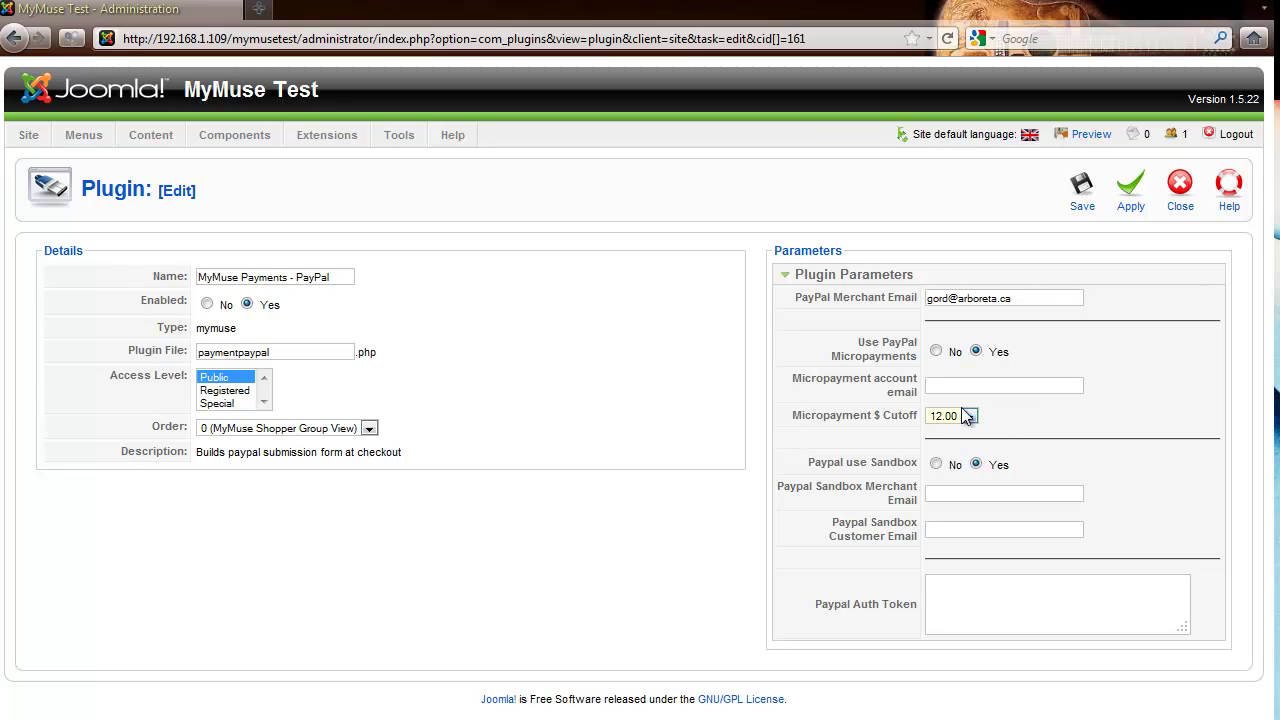
left_click(936, 351)
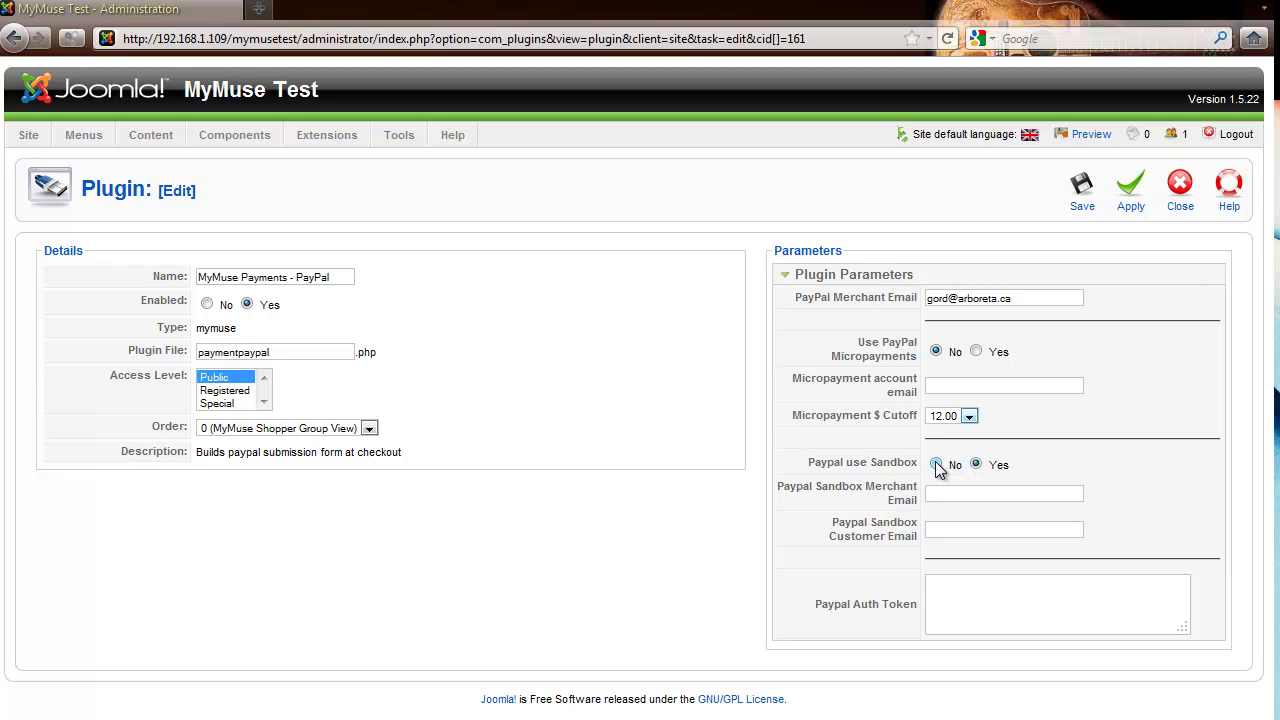
left_click(936, 493)
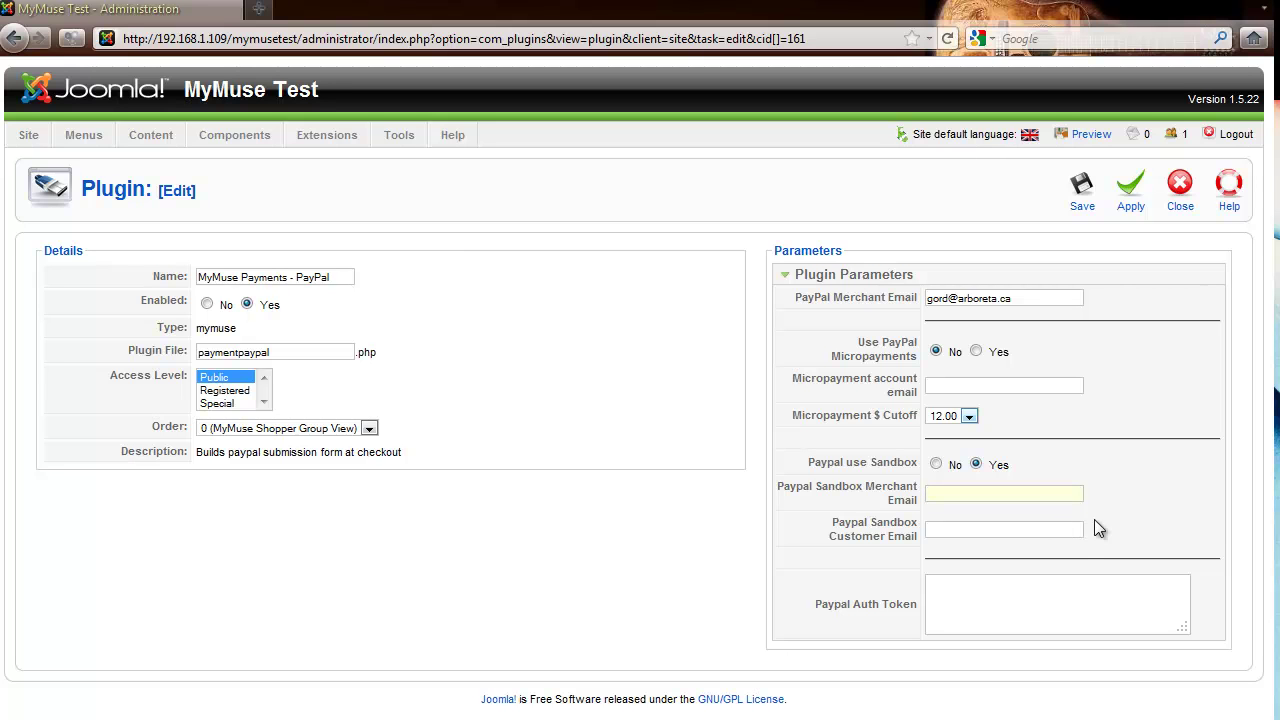
left_click(957, 600)
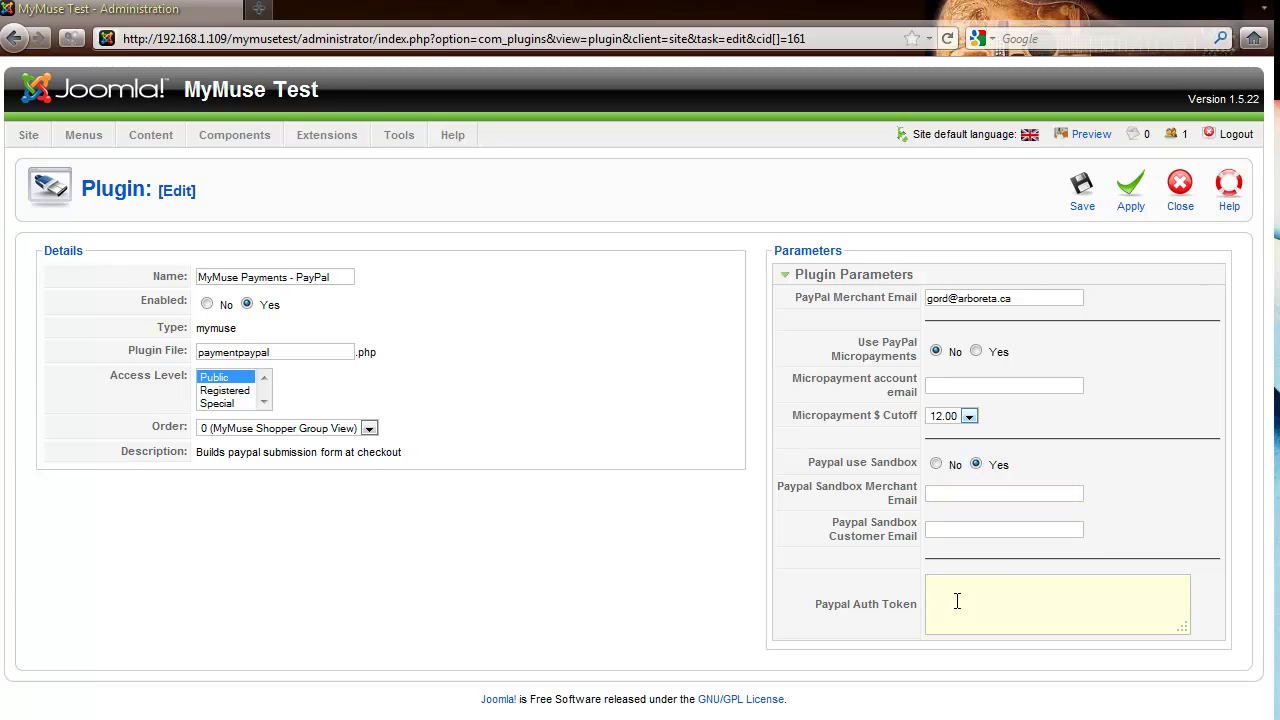
left_click(1080, 195)
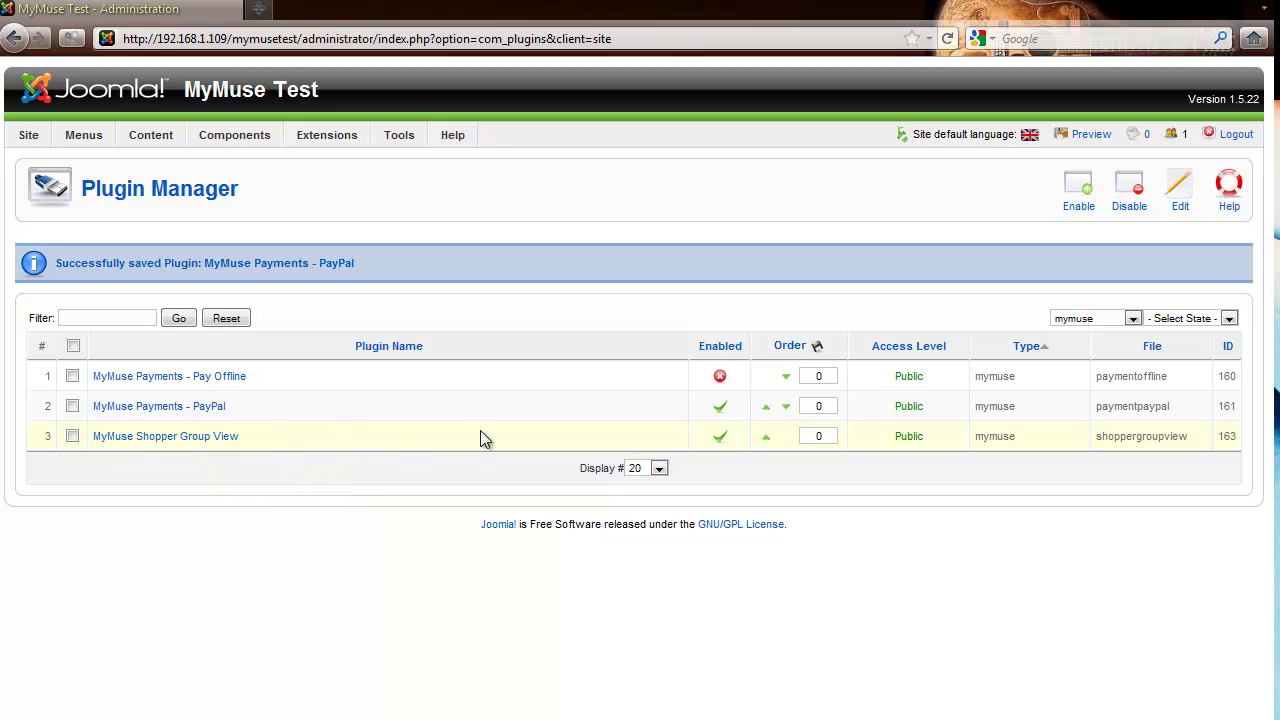
Disable the Shopper Group View plugin and open the MyMuse Login module in the Module Manager
left_click(720, 440)
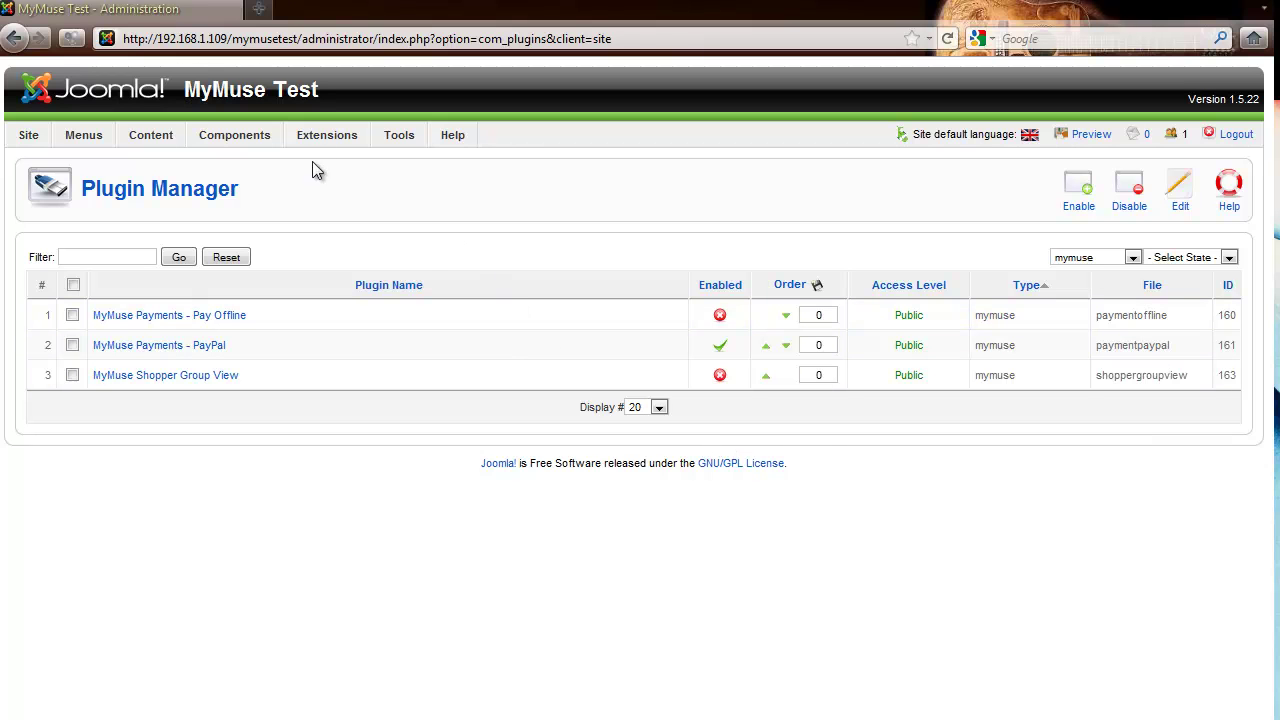
mouse_move(326, 138)
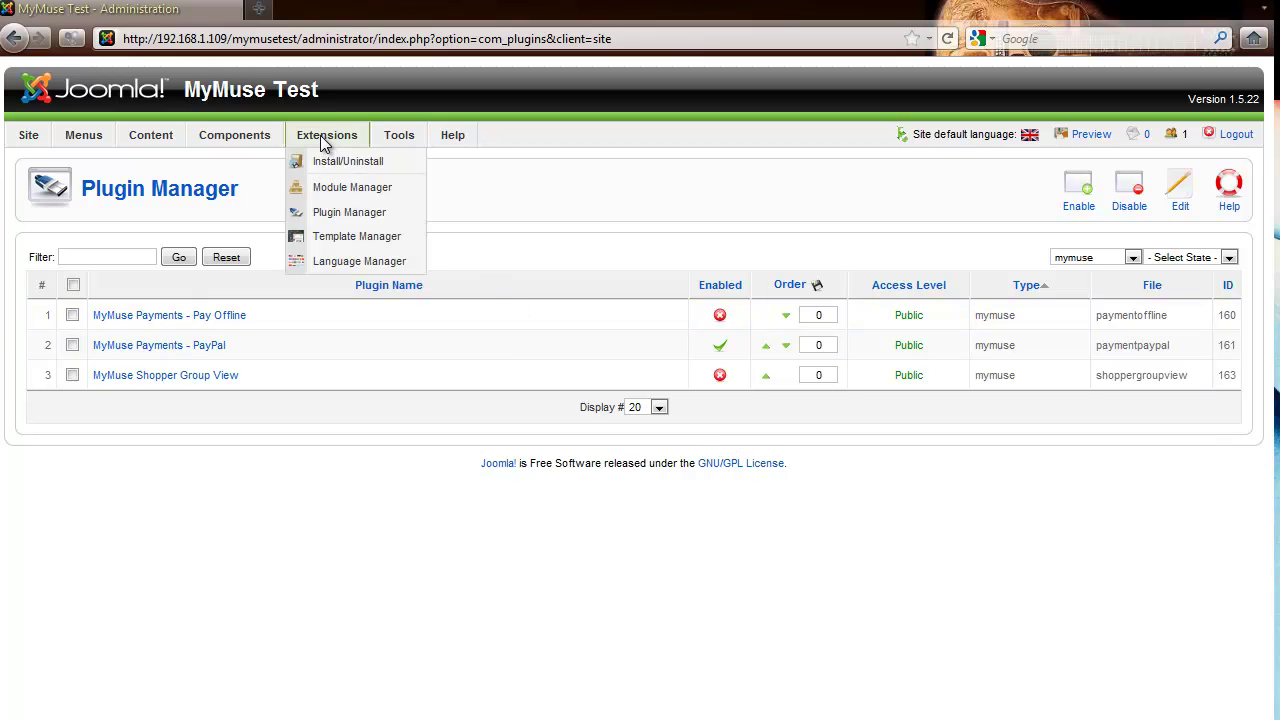
left_click(331, 189)
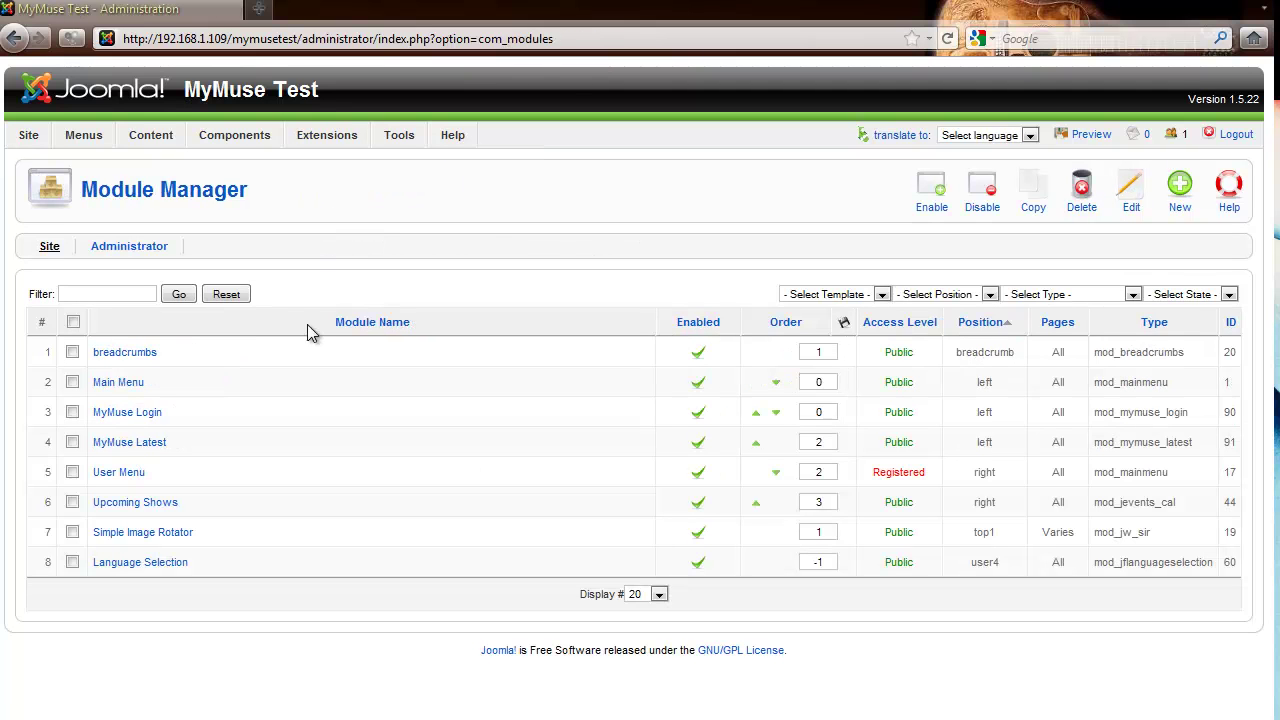
left_click(137, 414)
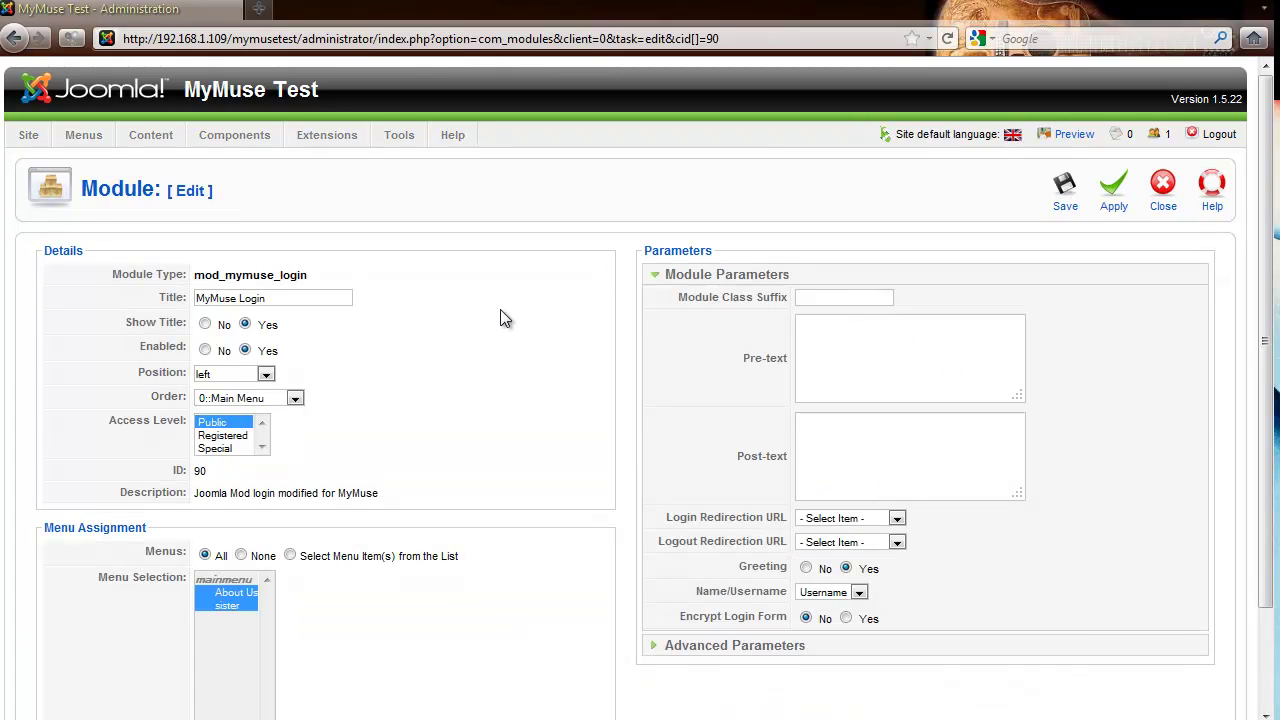
Save the MyMuse Login module with its title and Login Redirection URL left unchanged
left_click(295, 298)
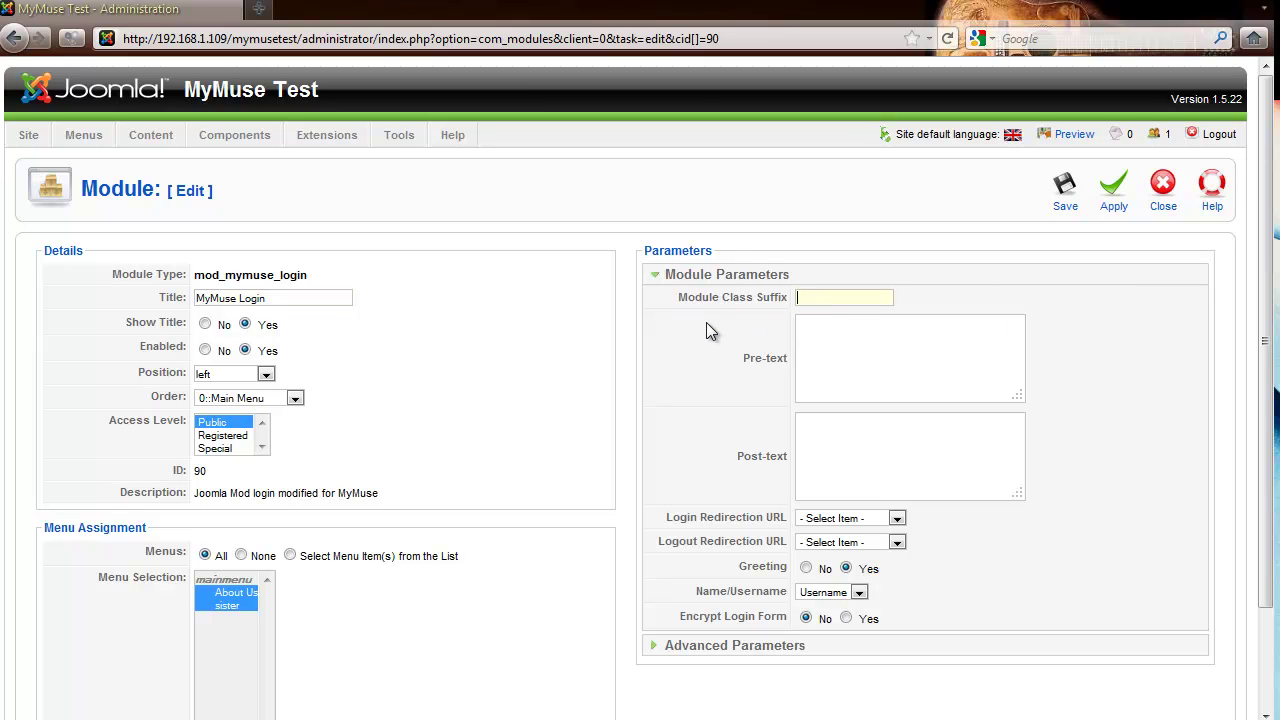
mouse_move(747, 304)
mouse_move(745, 468)
left_click(897, 518)
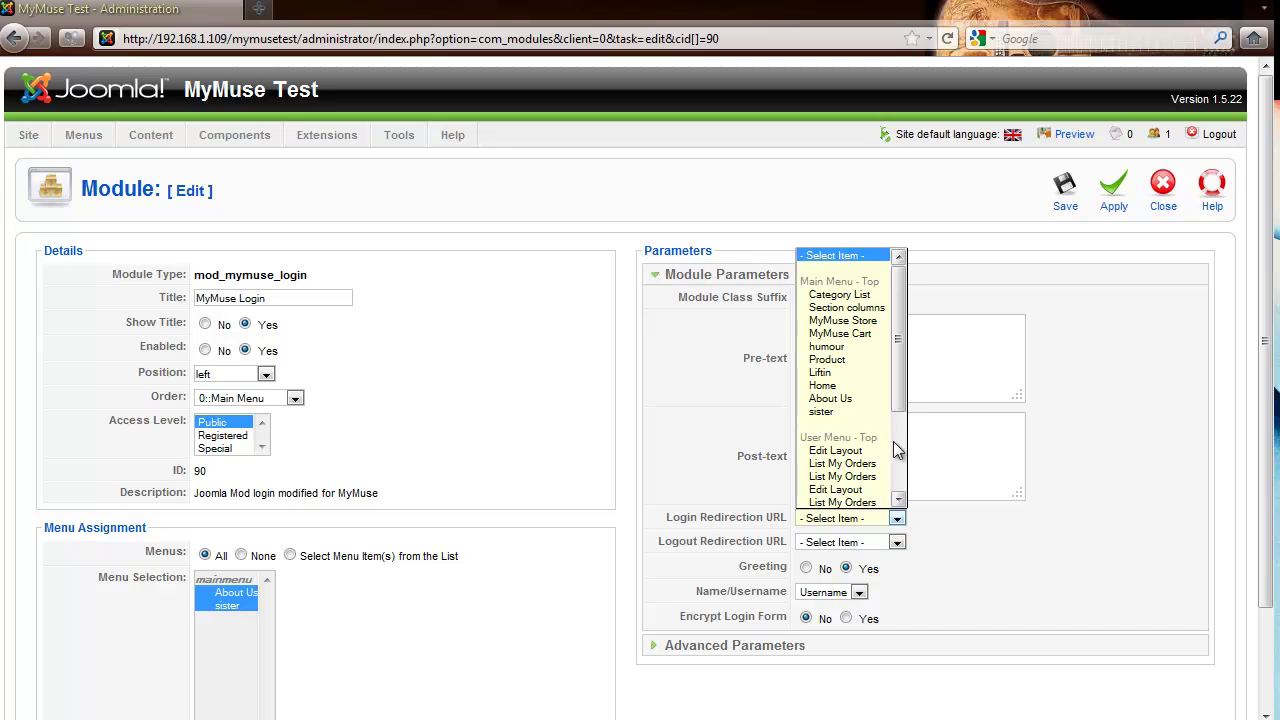
left_click_drag(907, 402, 907, 469)
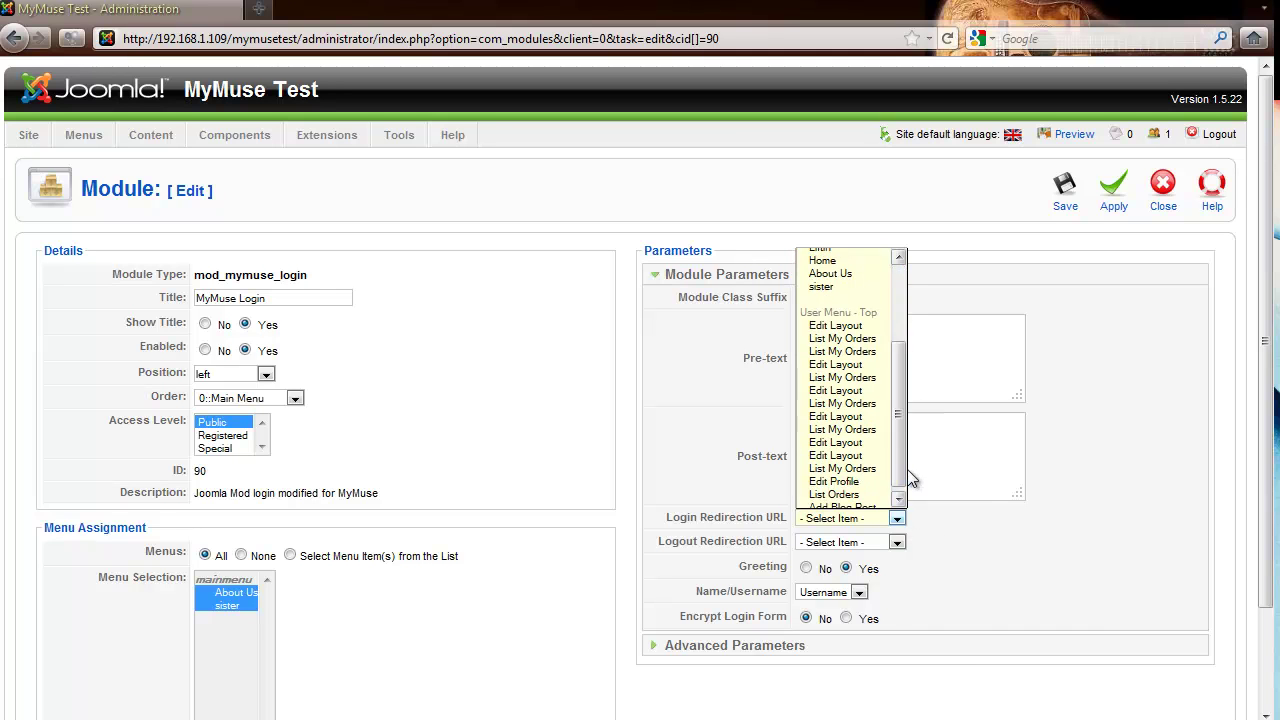
left_click(951, 530)
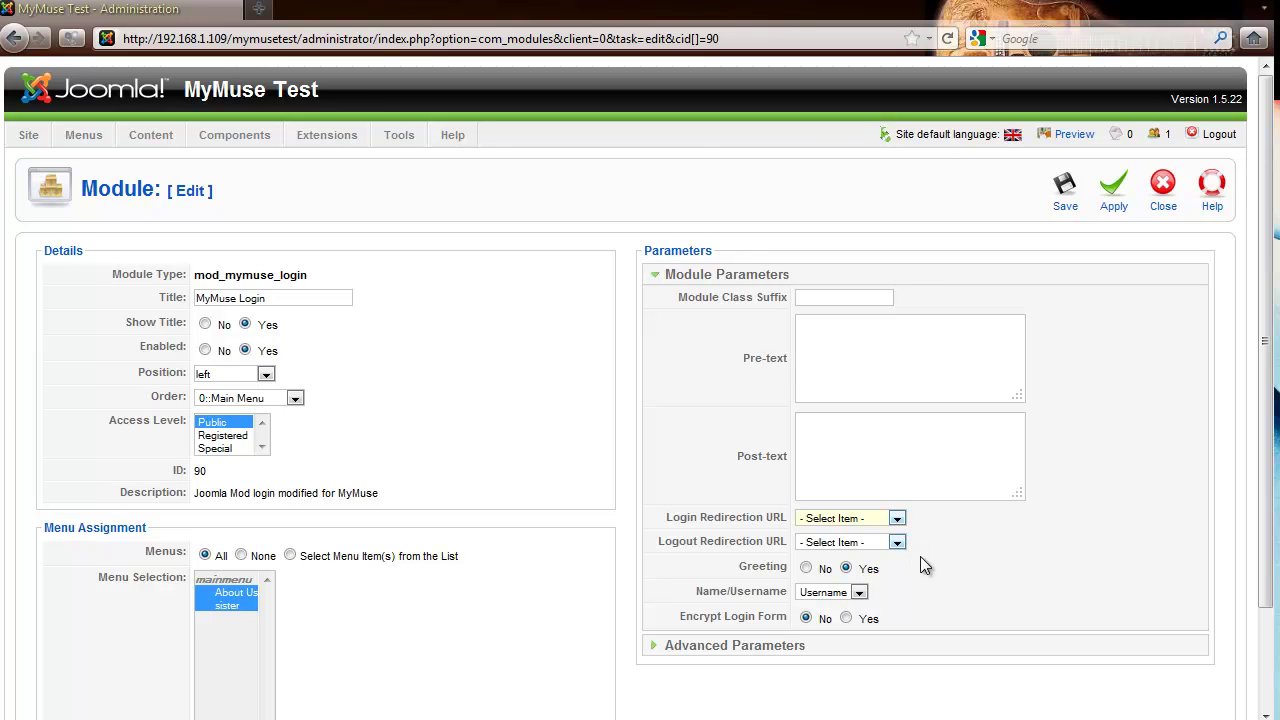
mouse_move(753, 572)
left_click(1063, 188)
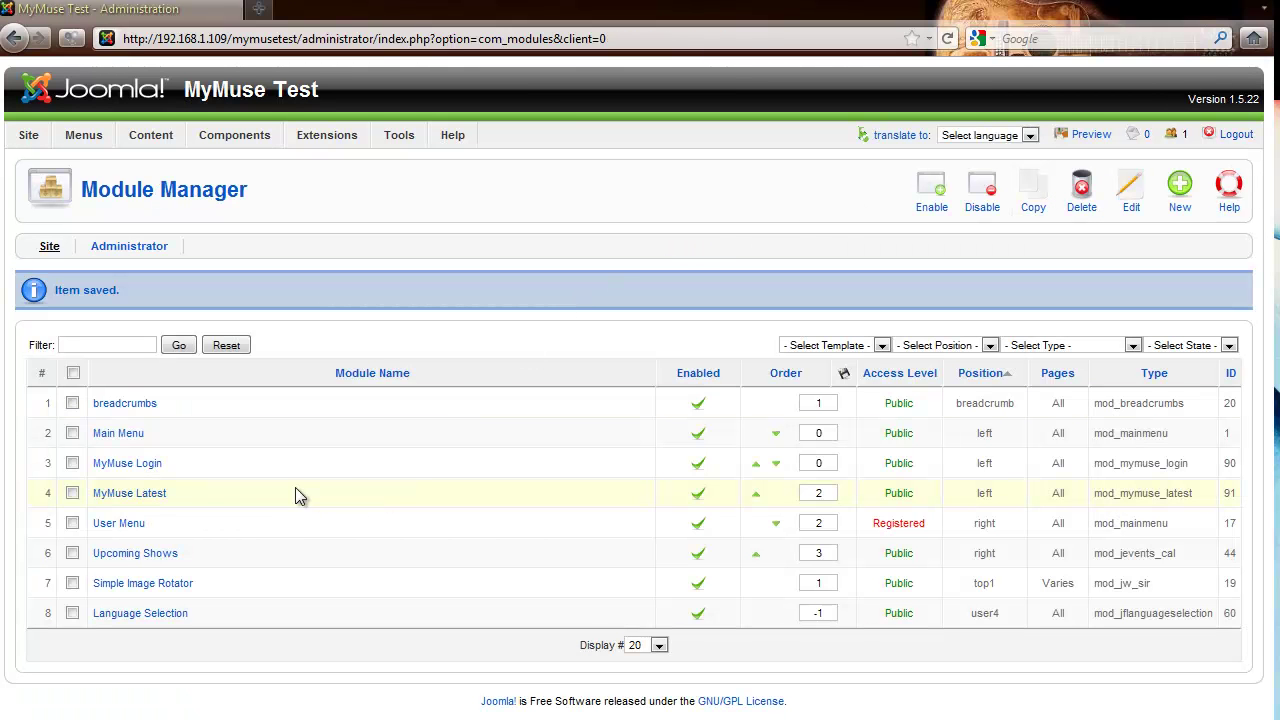
Set MyMuse Latest's Type to show to Albums, keep player_mp3_mini.swf as Track Player, and save
left_click(100, 493)
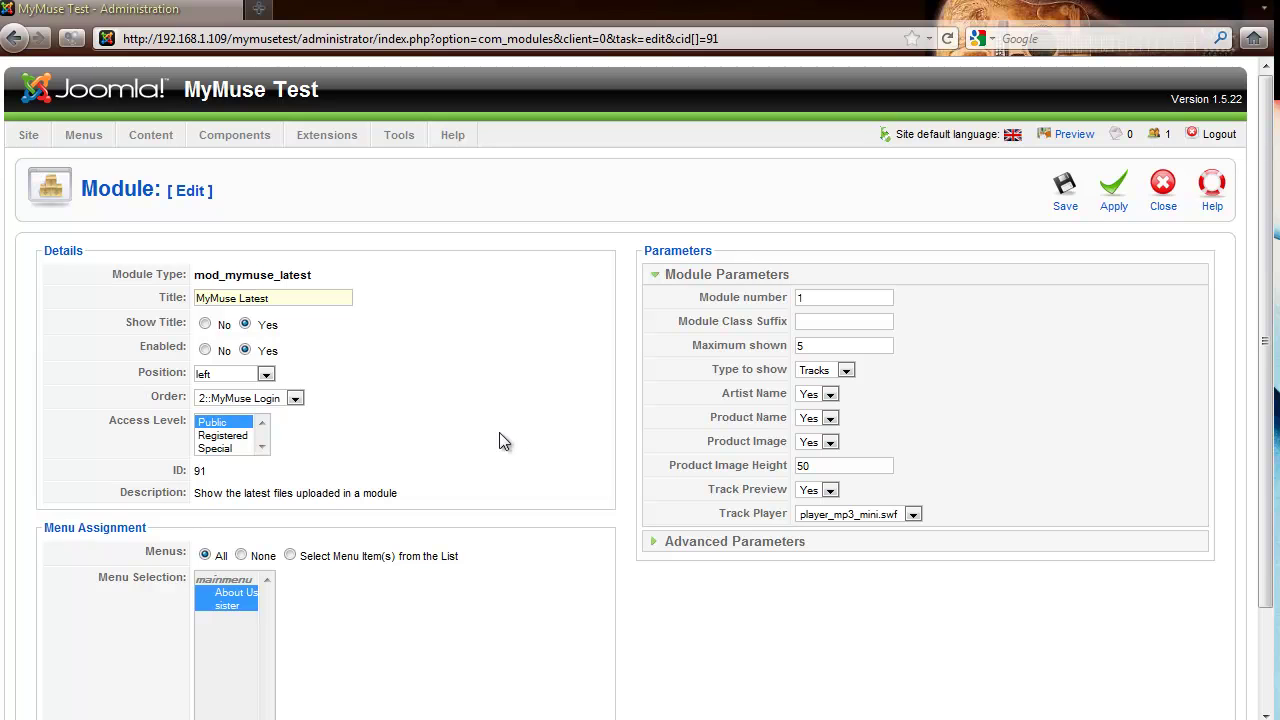
mouse_move(693, 331)
mouse_move(729, 303)
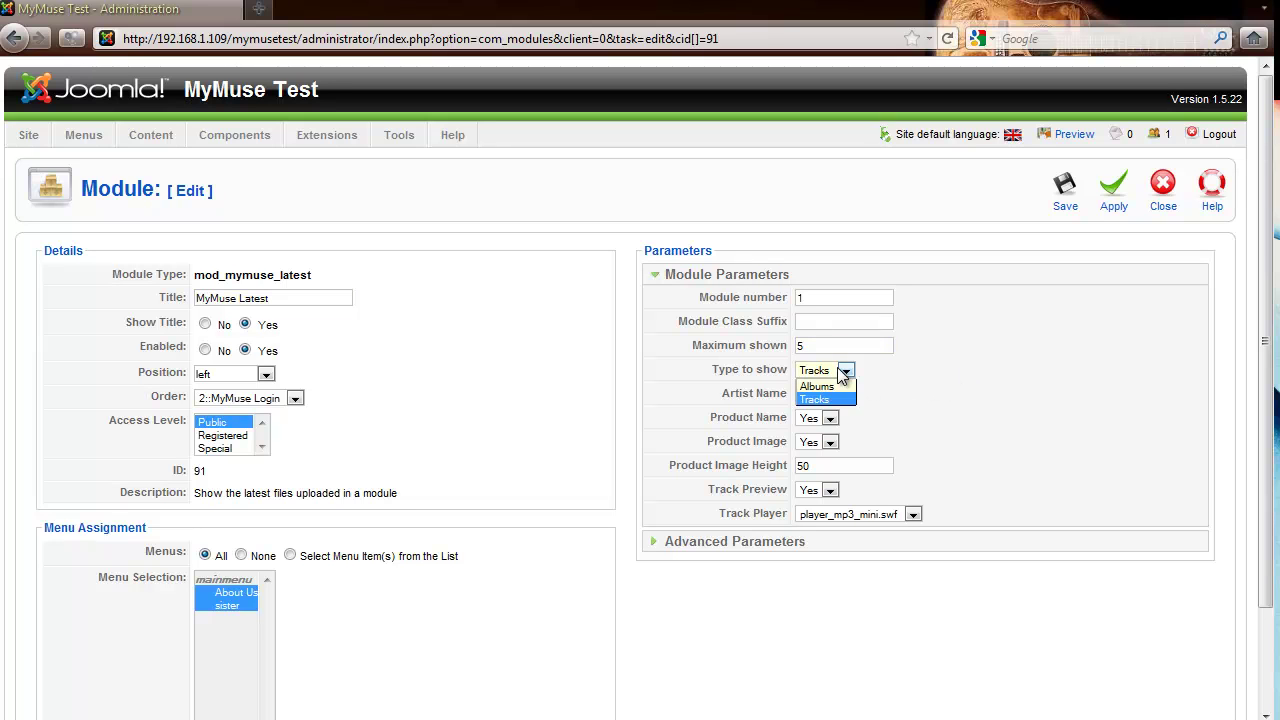
left_click(836, 387)
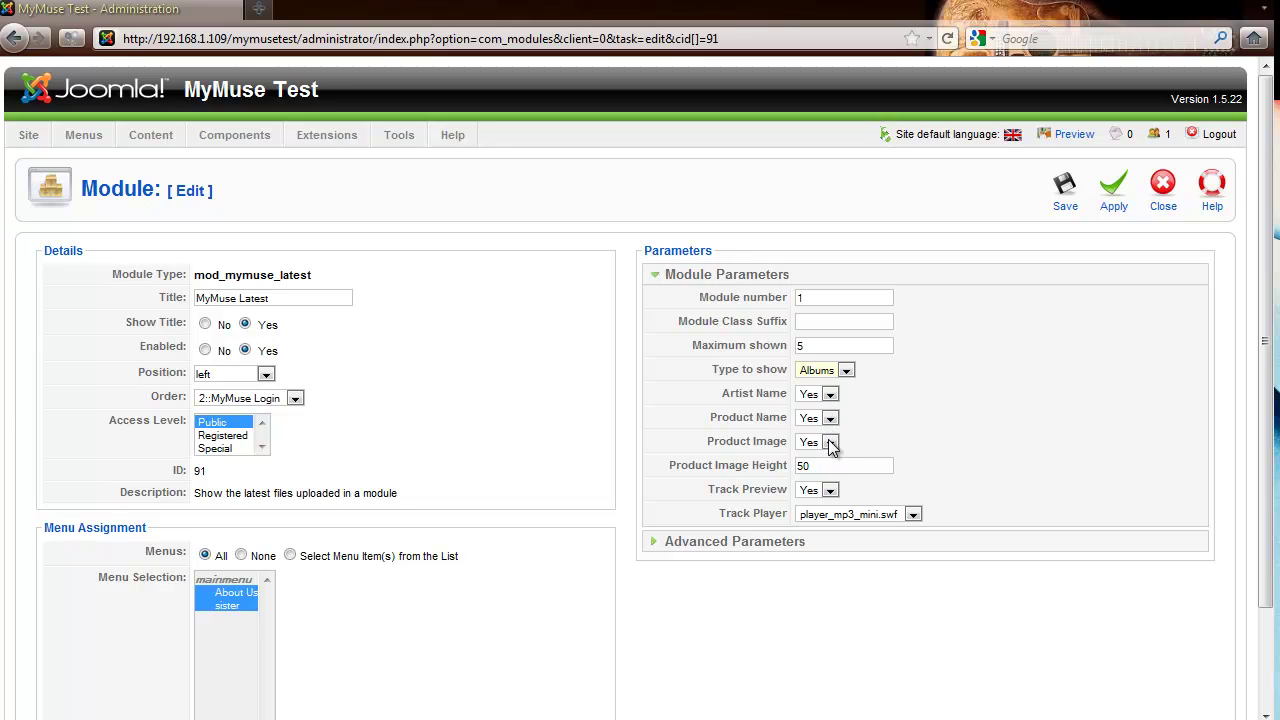
left_click(813, 465)
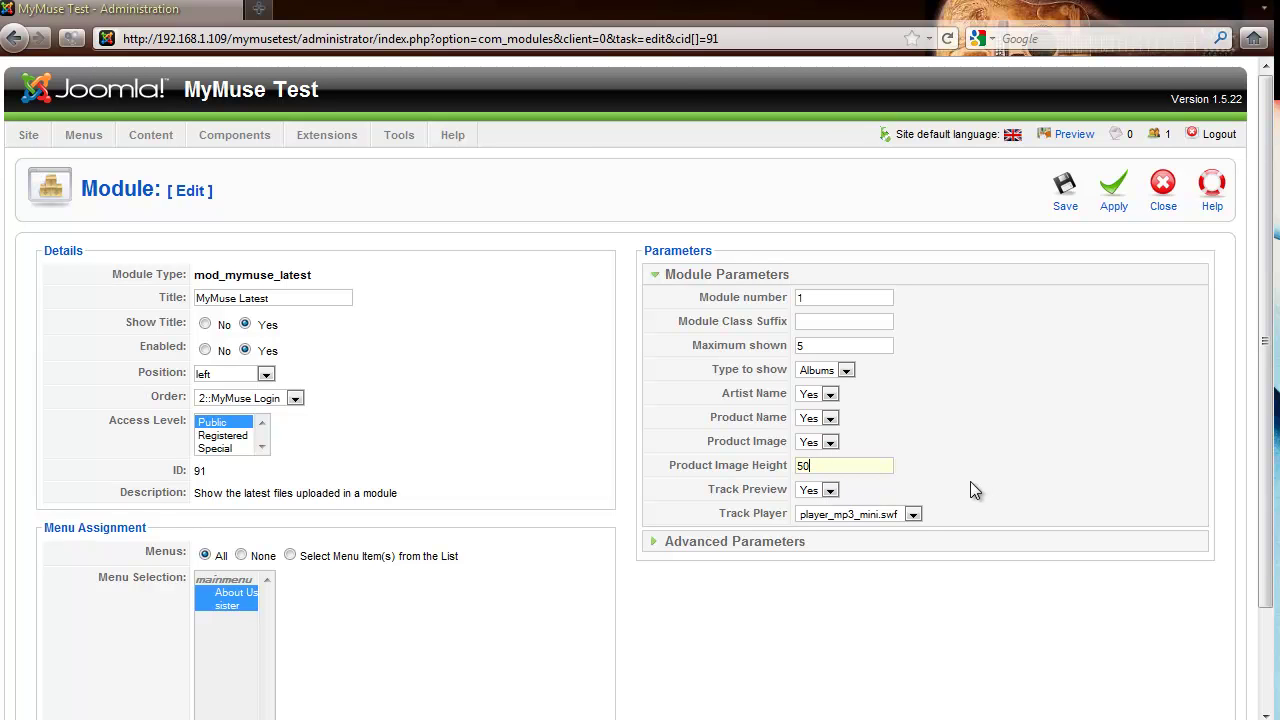
left_click(912, 515)
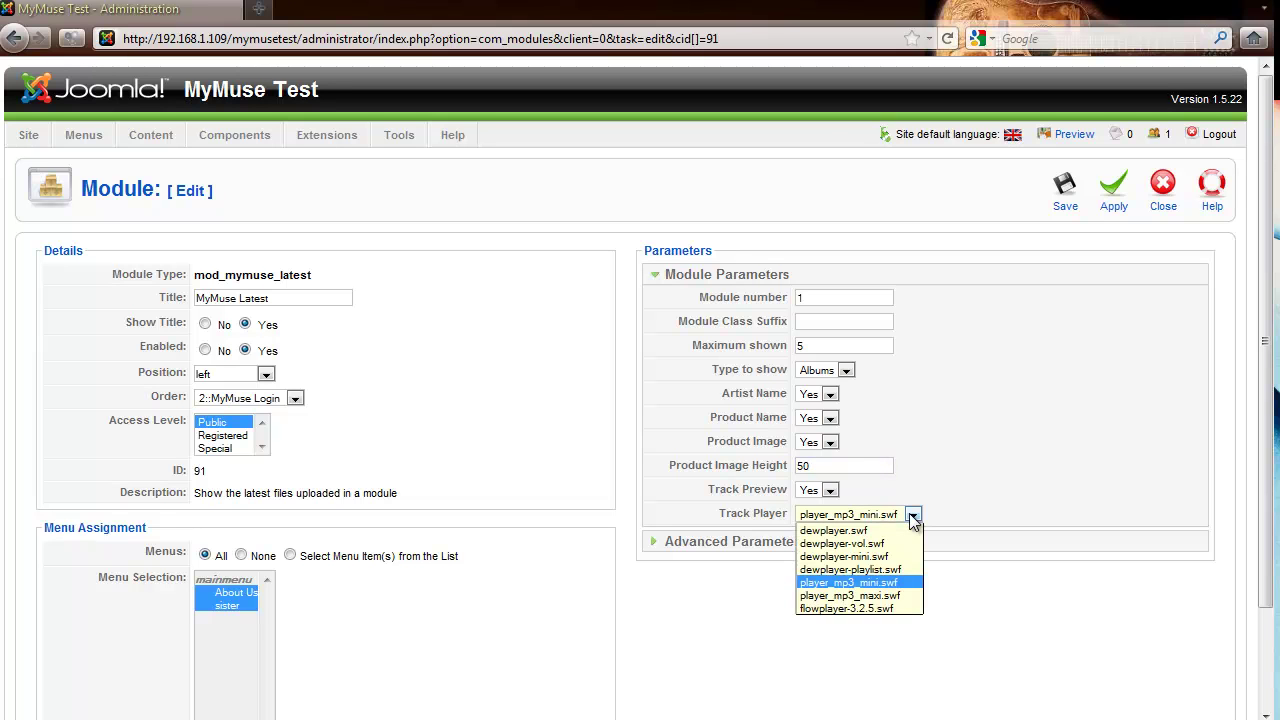
left_click(910, 514)
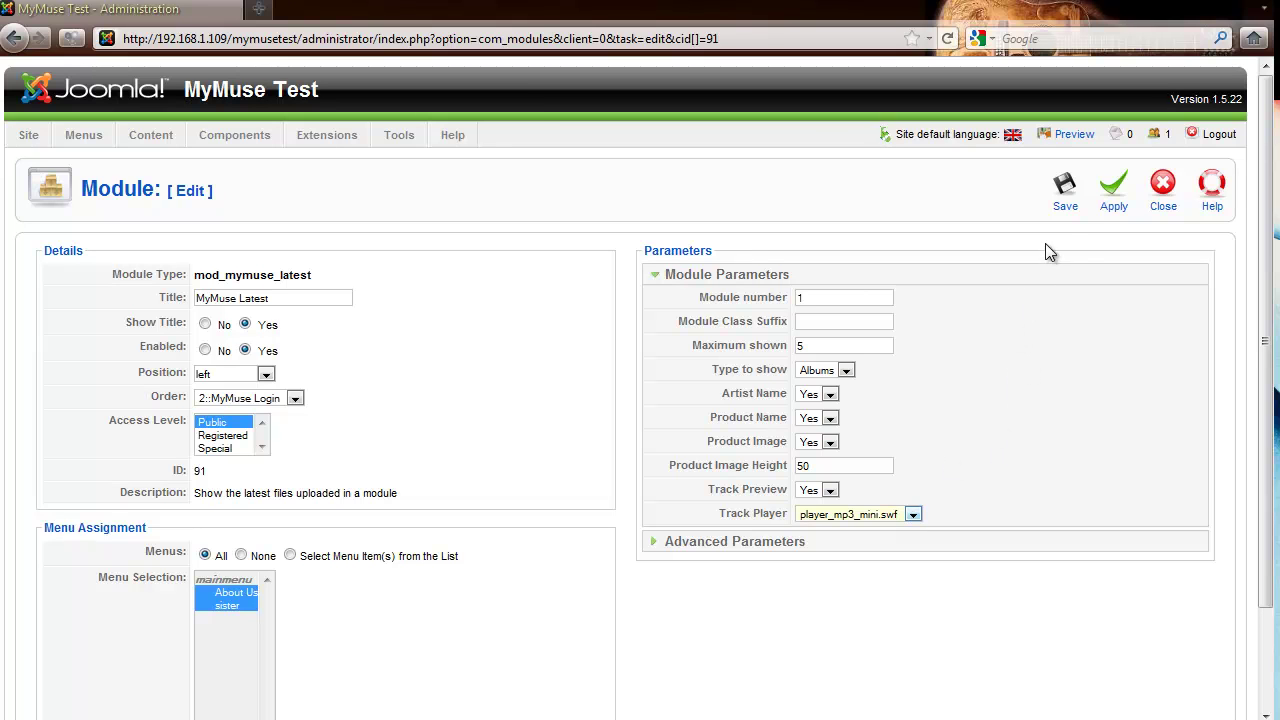
left_click(1064, 195)
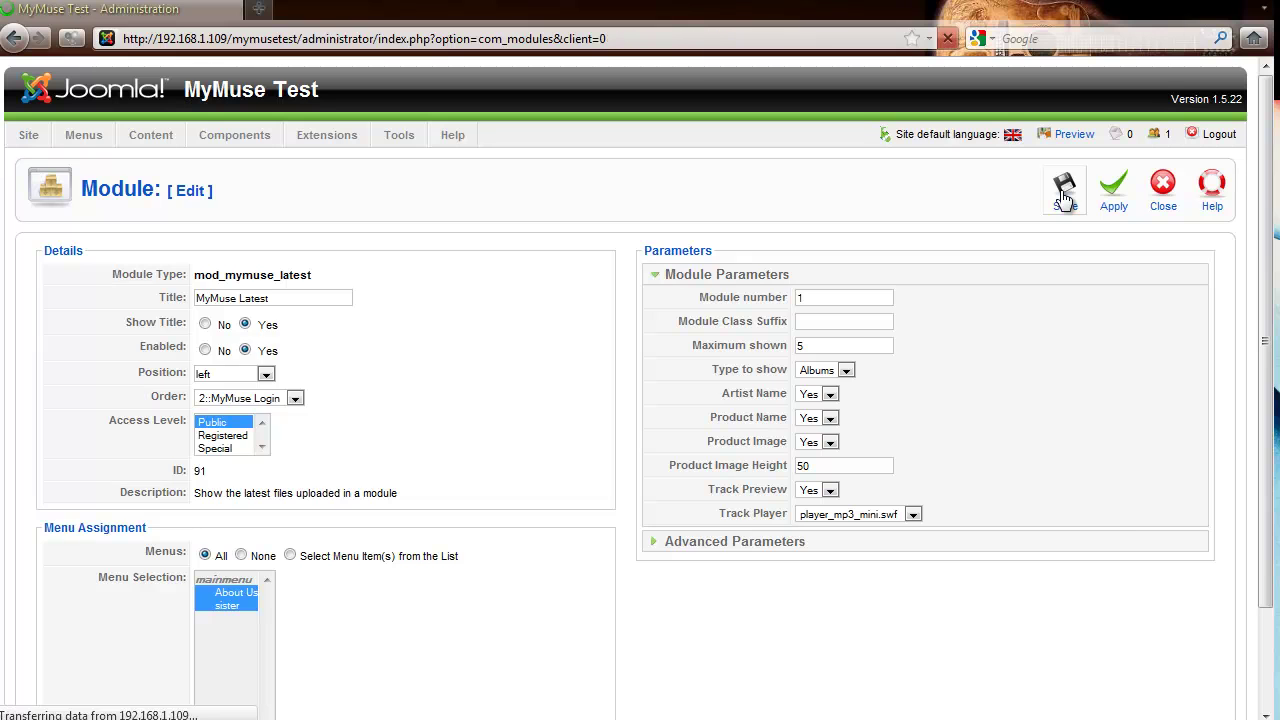